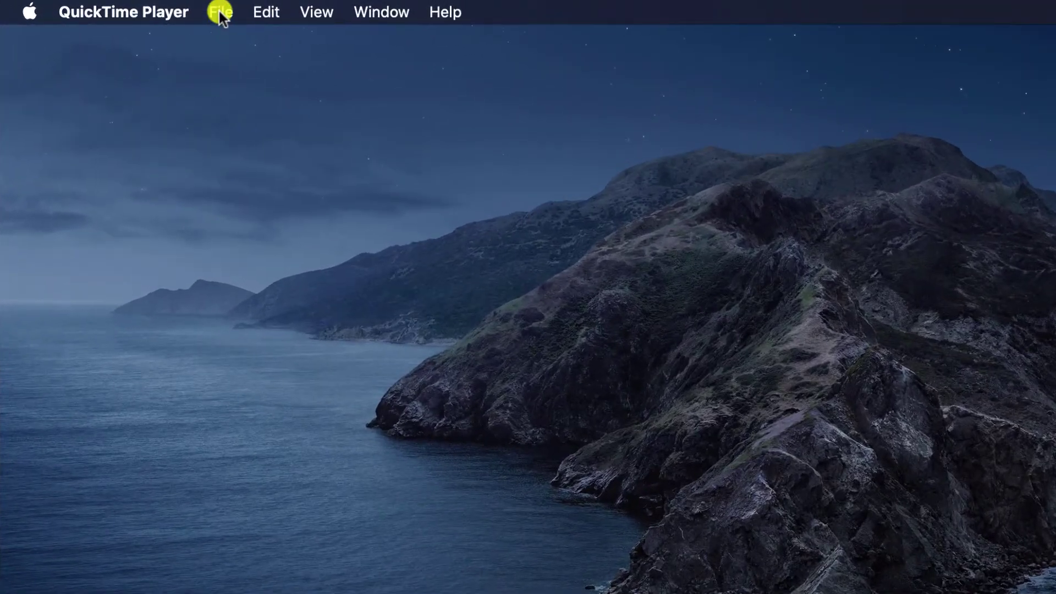
Step: Start a new full-screen recording in QuickTime Player with the Built-in Microphone as the audio source
left_click(219, 12)
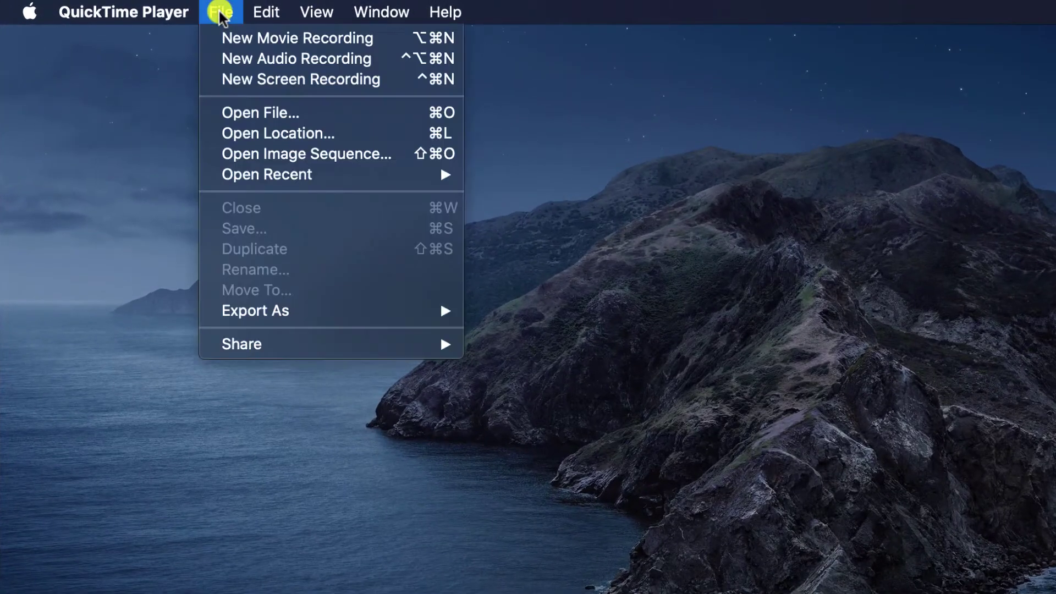
left_click(266, 83)
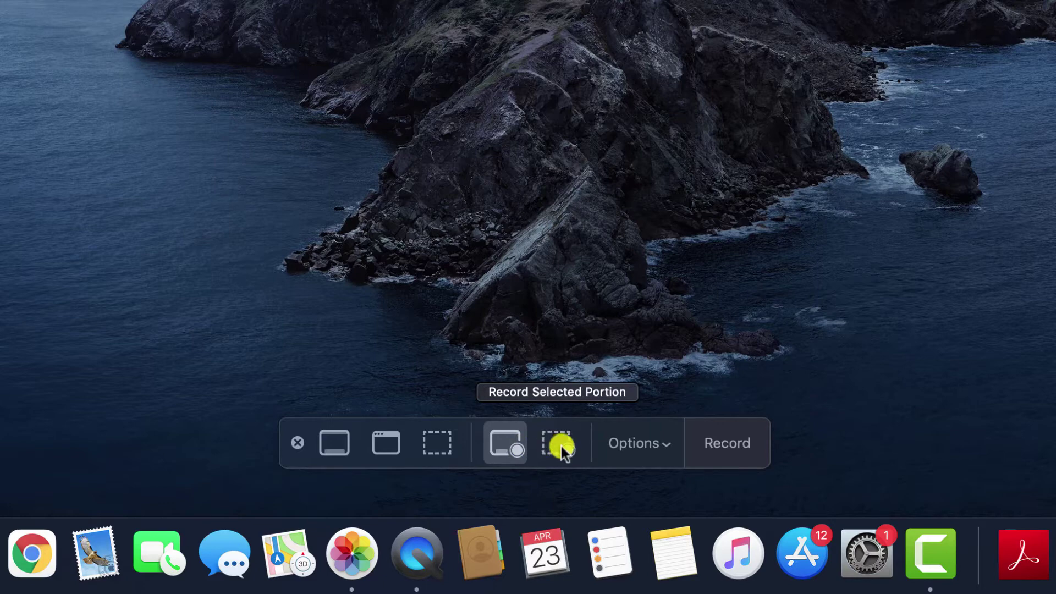
left_click(666, 446)
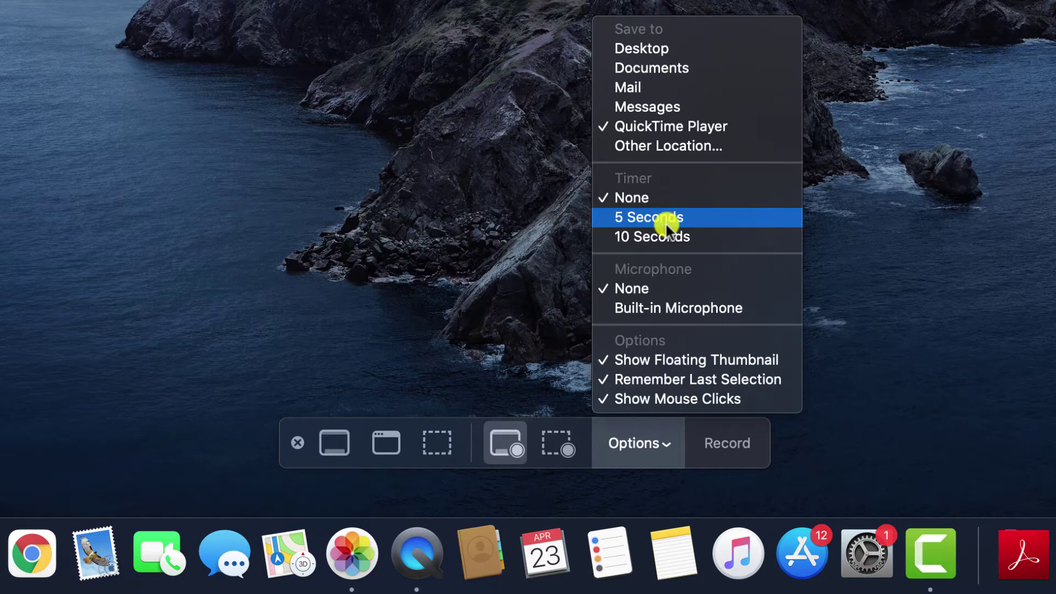
left_click(675, 308)
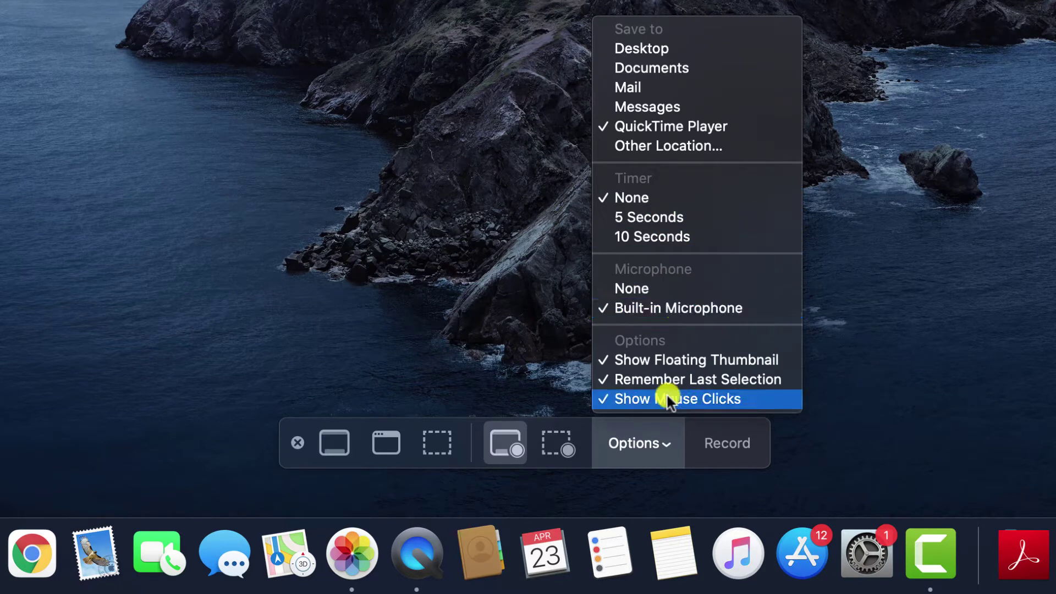
left_click(668, 448)
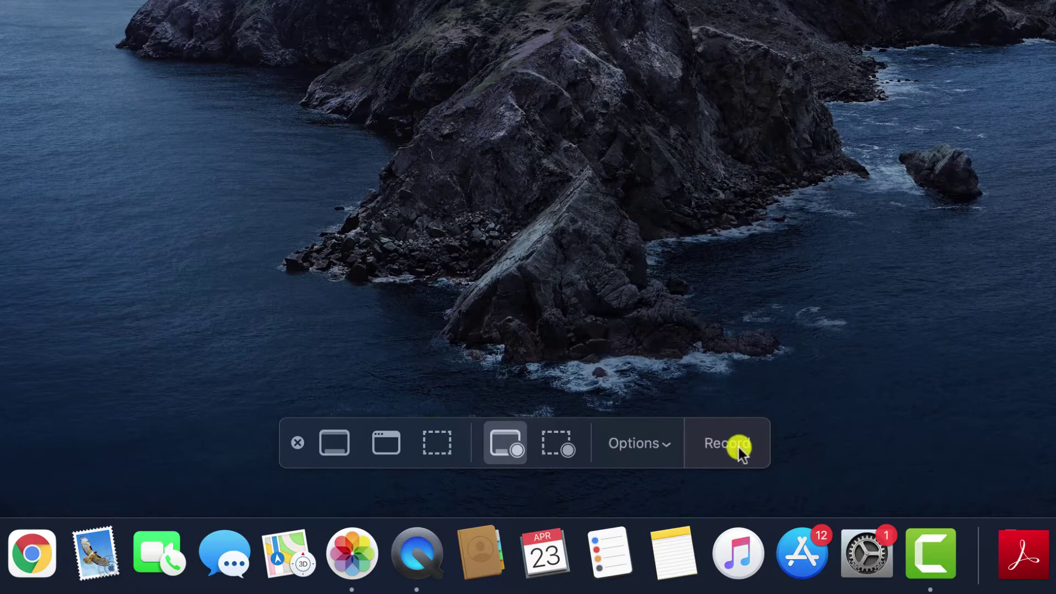
left_click(725, 447)
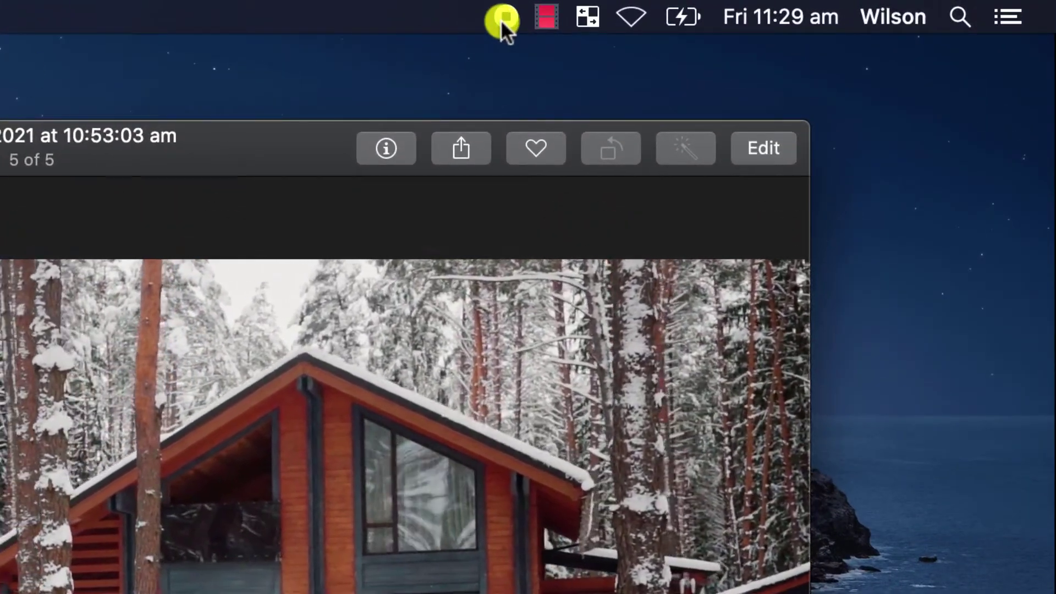
Step: Stop the screen recording, save it to the desktop and open the saved movie file
left_click(502, 19)
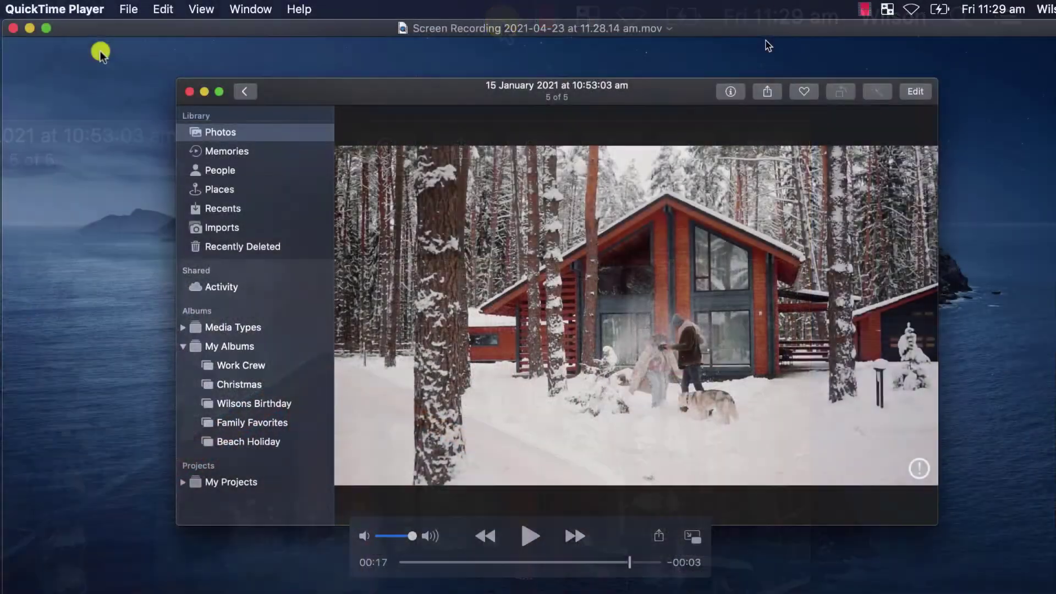
left_click(125, 10)
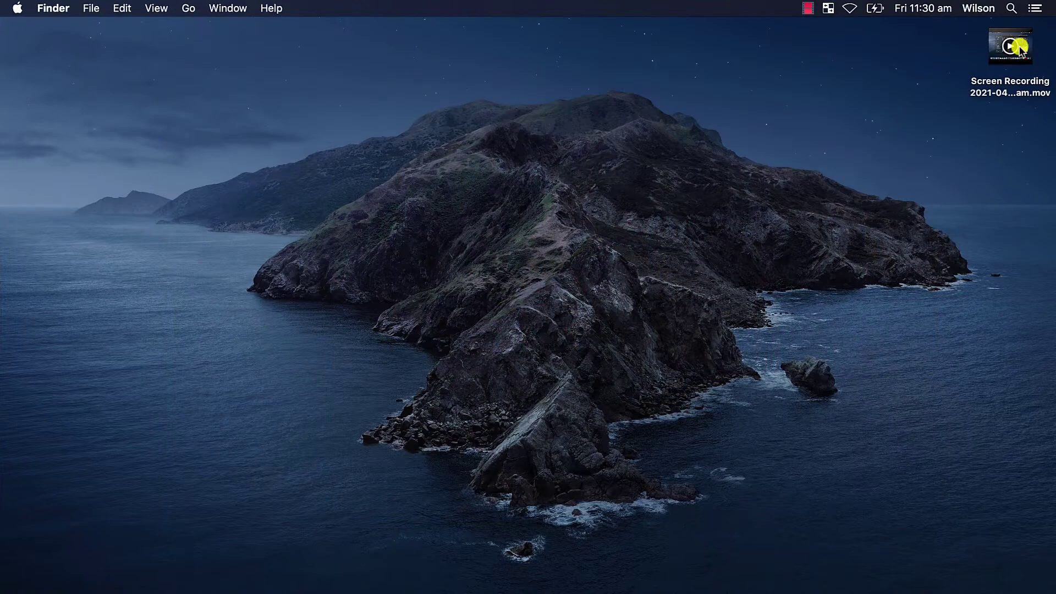
double_click(1020, 50)
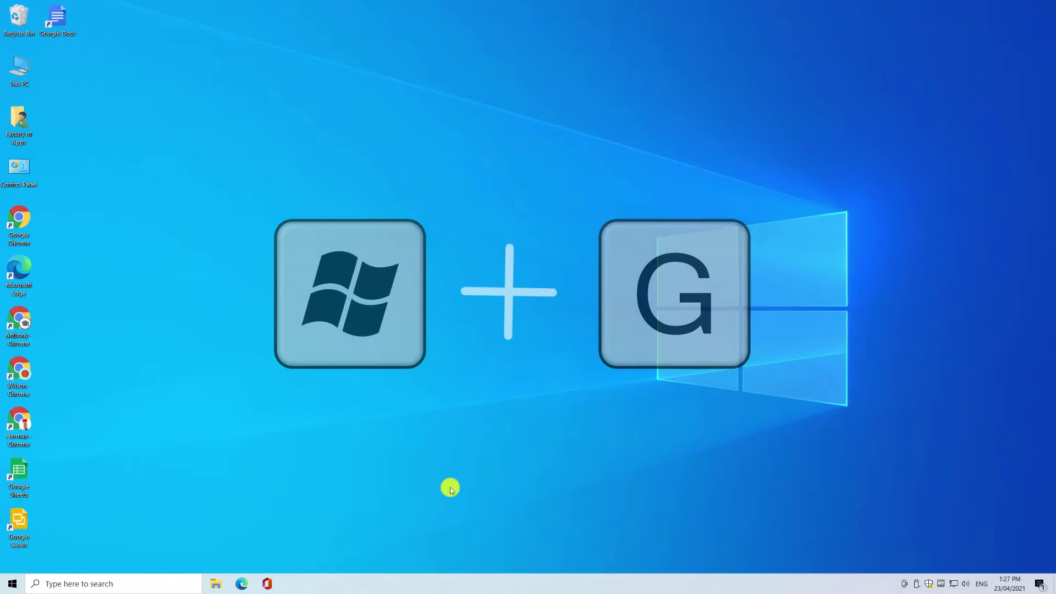
Step: Find Xbox Game Bar on the Windows computer by searching for "xbox" and open it
left_click(180, 585)
type("xbox")
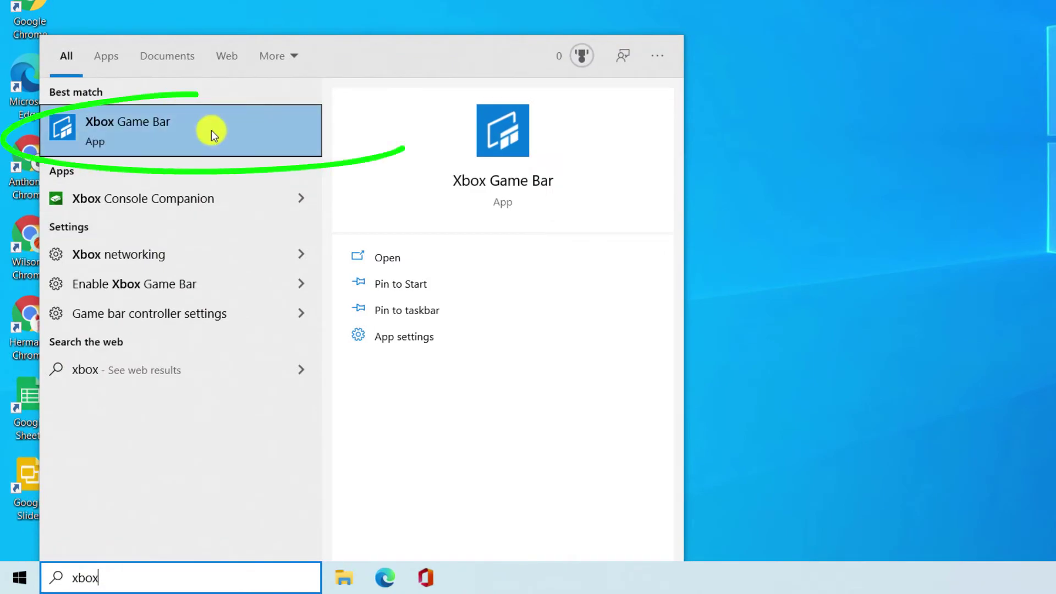
left_click(212, 130)
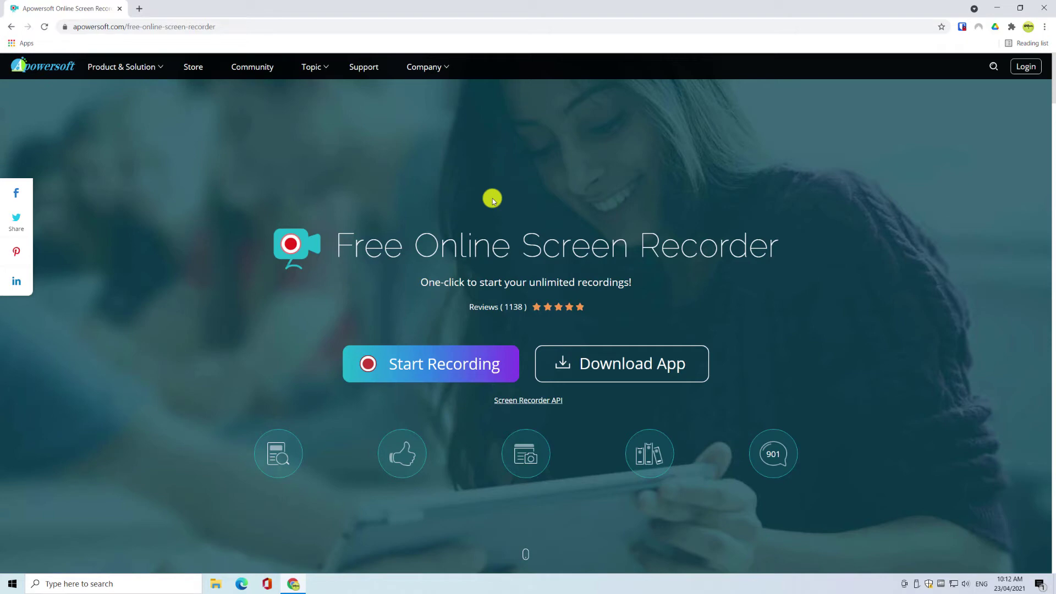
Step: Download and launch Apowersoft's Free Online Screen Recorder from its web page, and minimize the browser
left_click(446, 364)
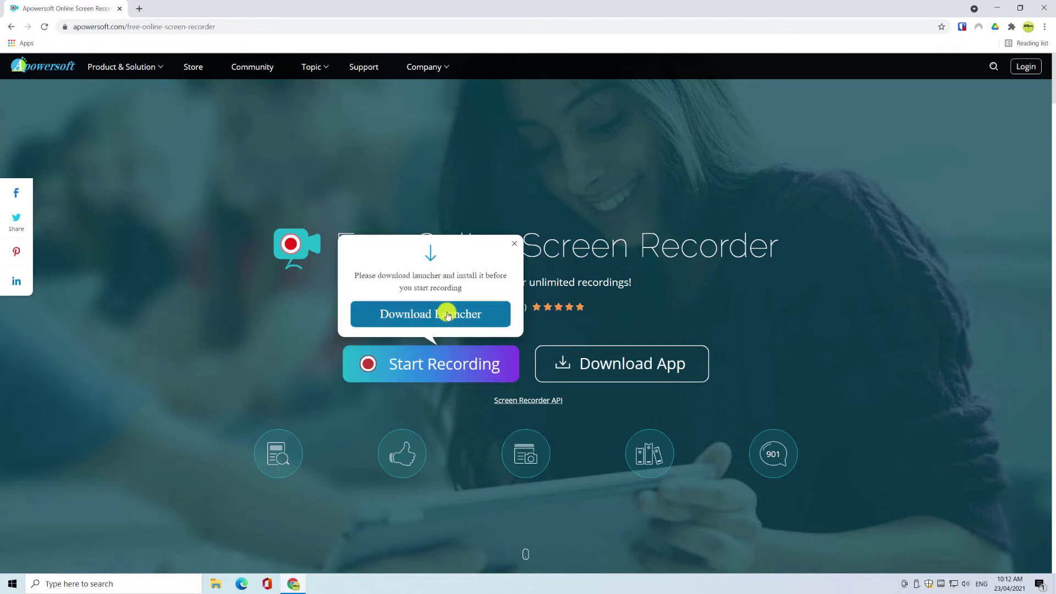
left_click(447, 315)
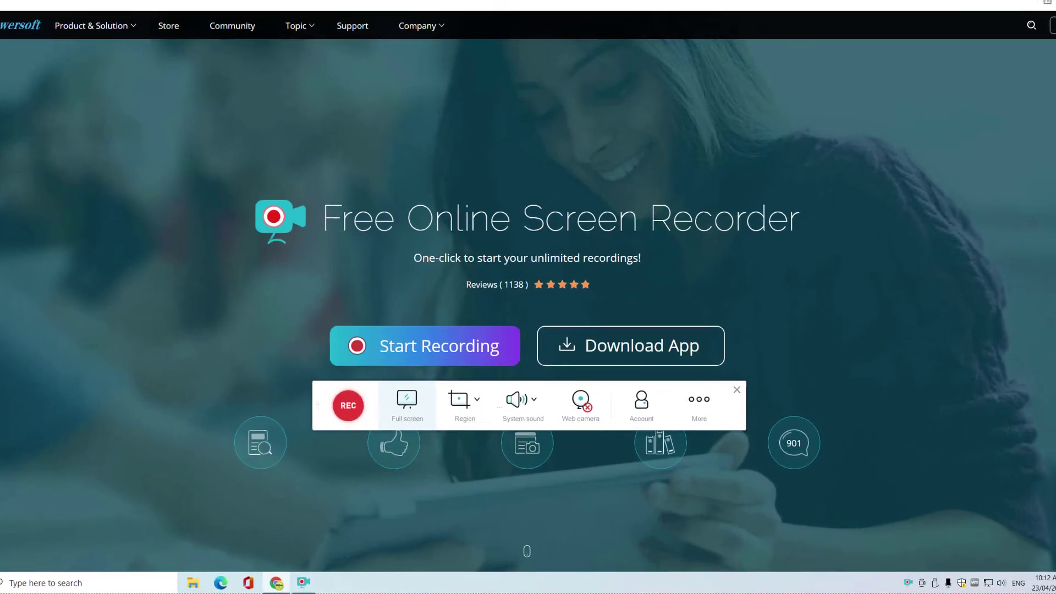
left_click(997, 8)
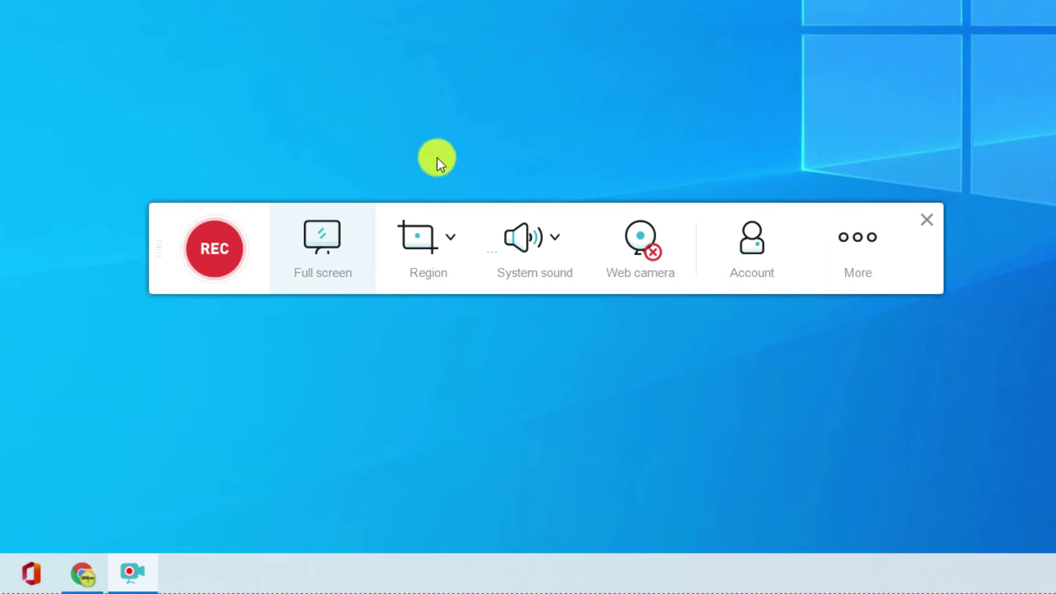
Step: Review the recording region sizes and set the audio source to System sound and microphone
left_click(452, 240)
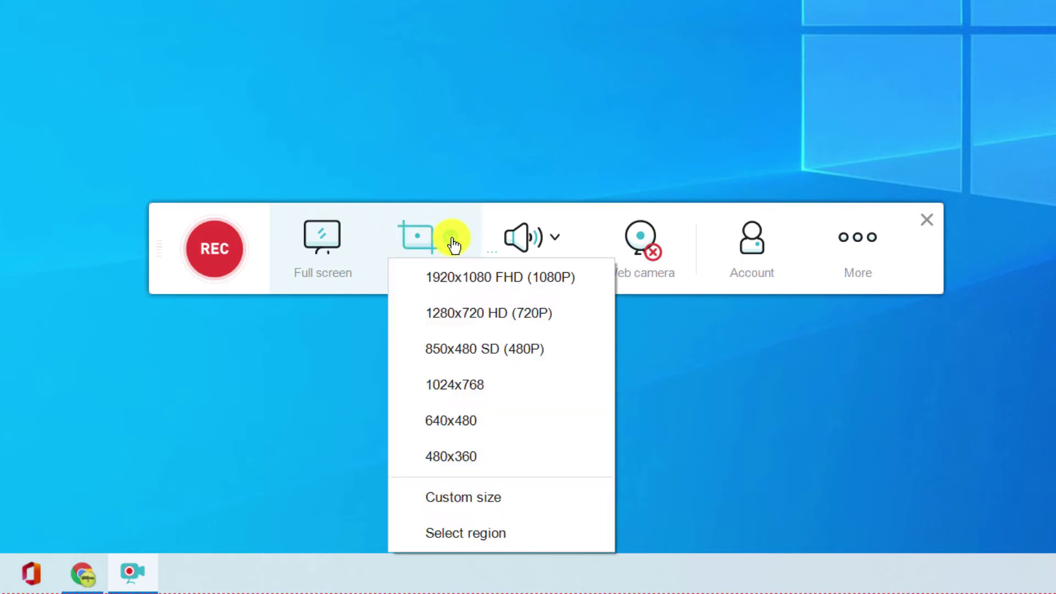
left_click(556, 242)
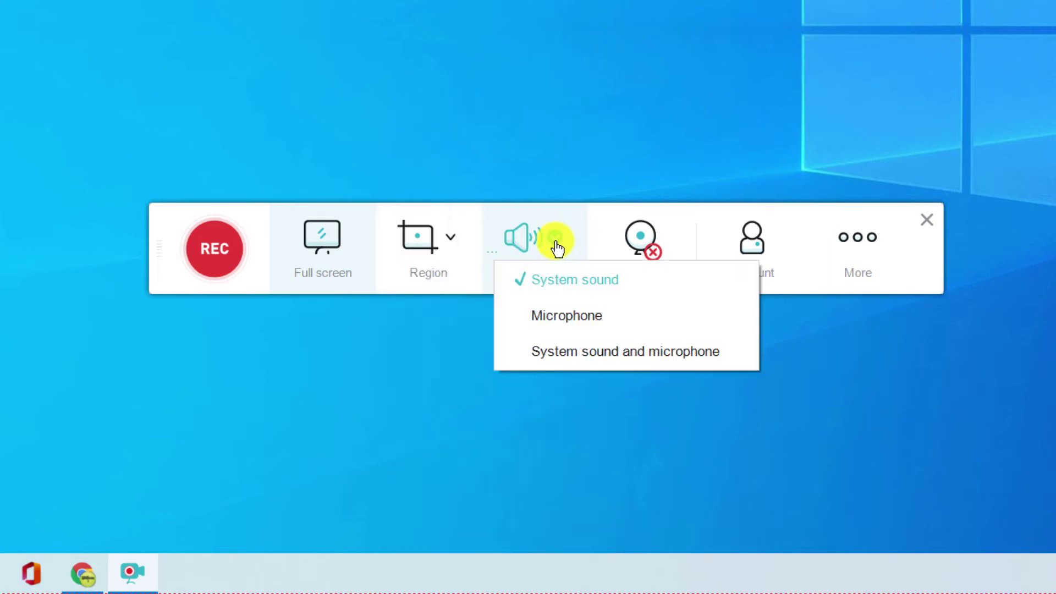
left_click(578, 355)
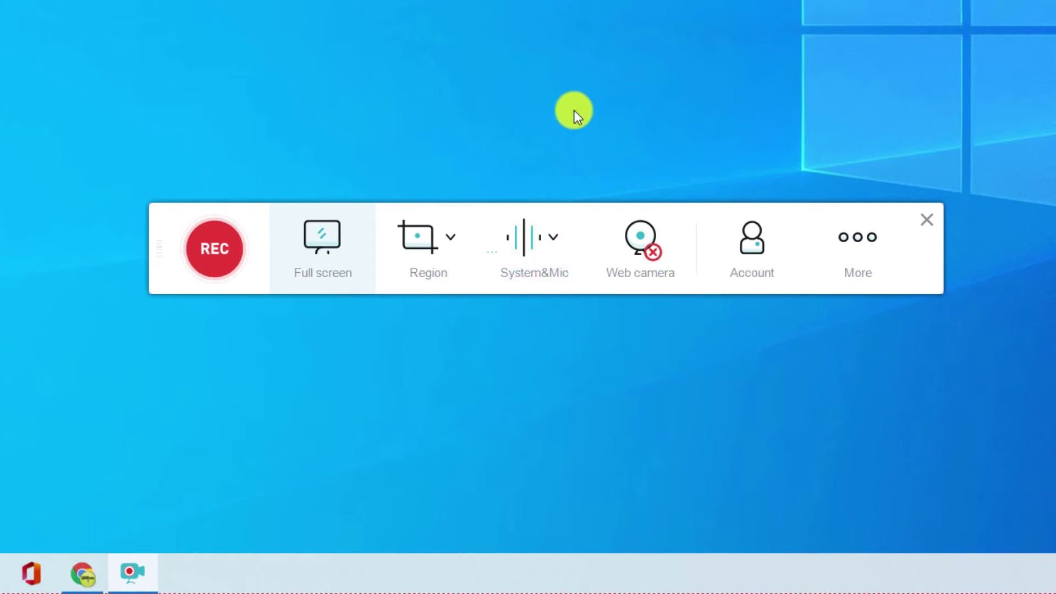
Step: Review the mouse style and frame rate choices in the recorder's Recording settings, and disable Show recording toolbar
left_click(858, 245)
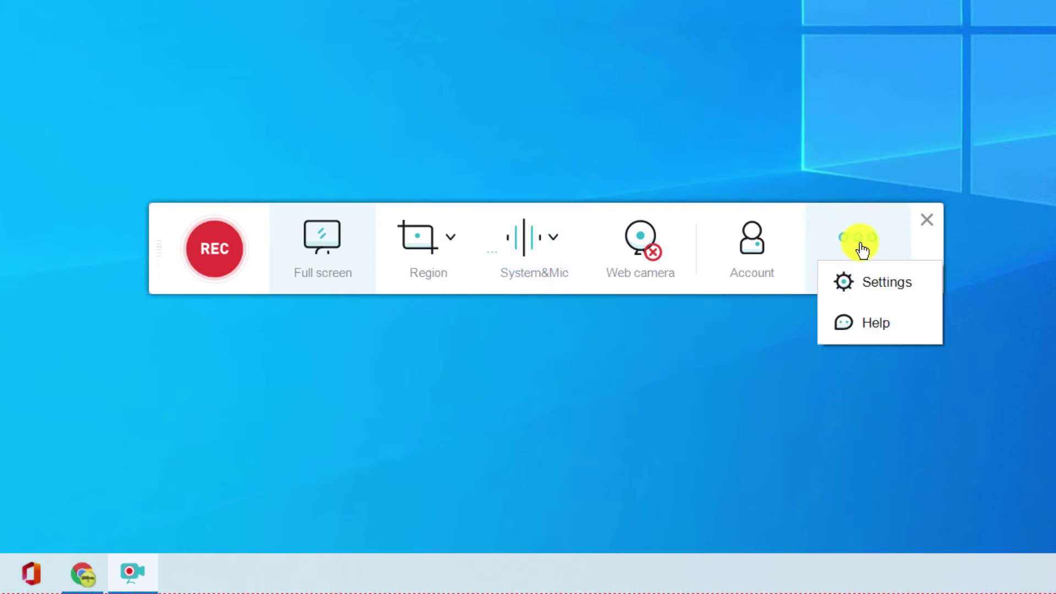
left_click(893, 285)
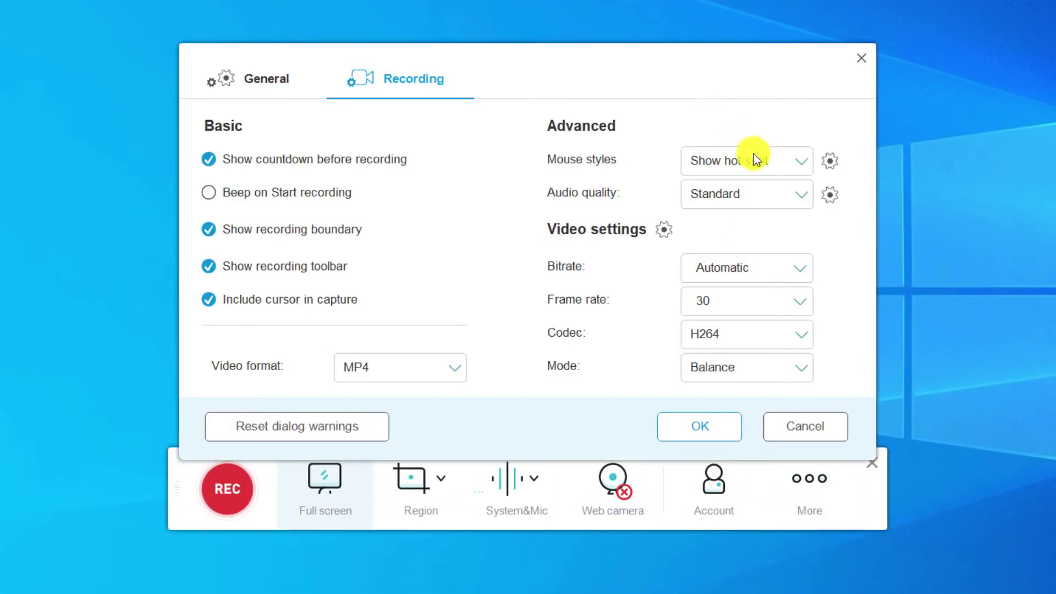
left_click(802, 161)
left_click(806, 166)
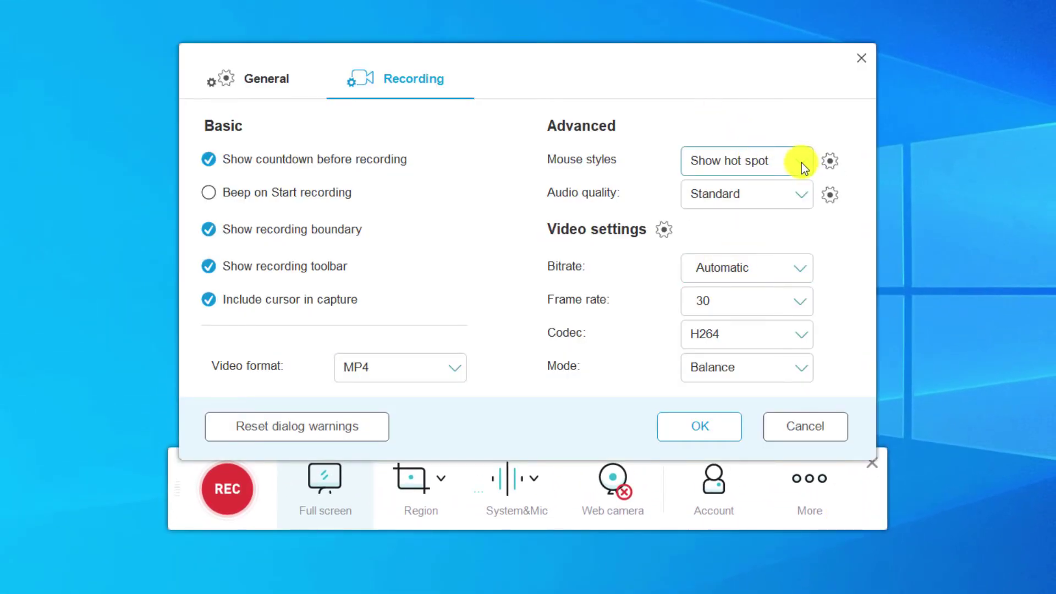
left_click(807, 301)
left_click(834, 299)
left_click(209, 267)
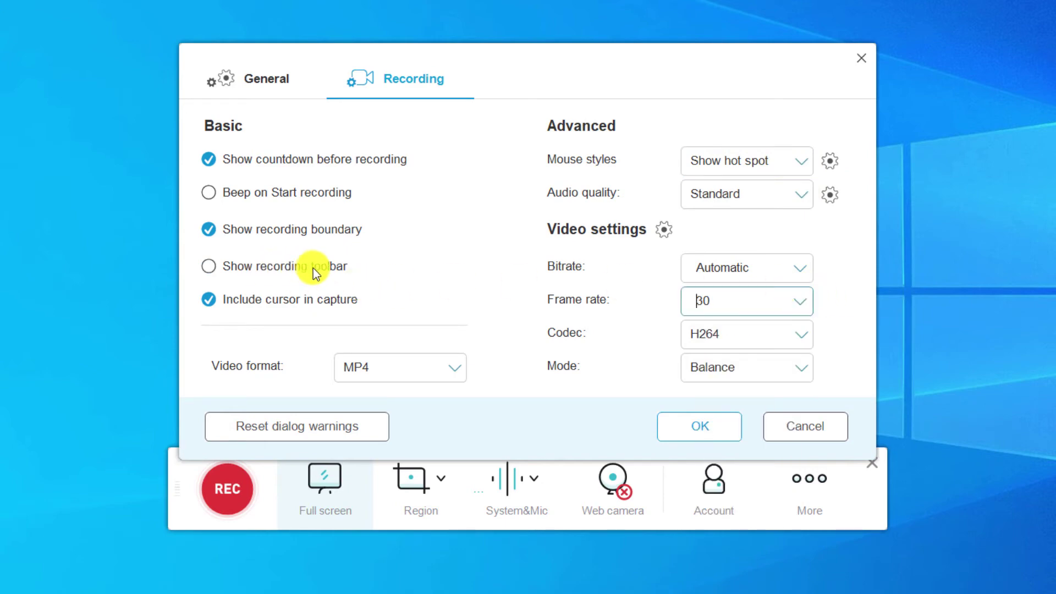
left_click(208, 267)
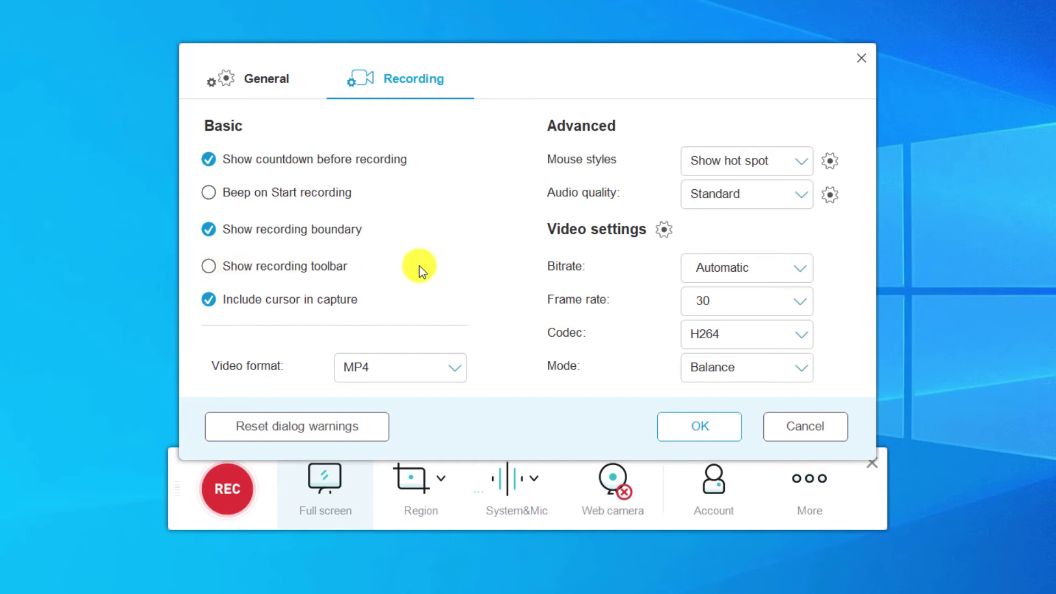
Step: Choose the Videos folder as the default output directory in the General settings and apply the settings
left_click(261, 80)
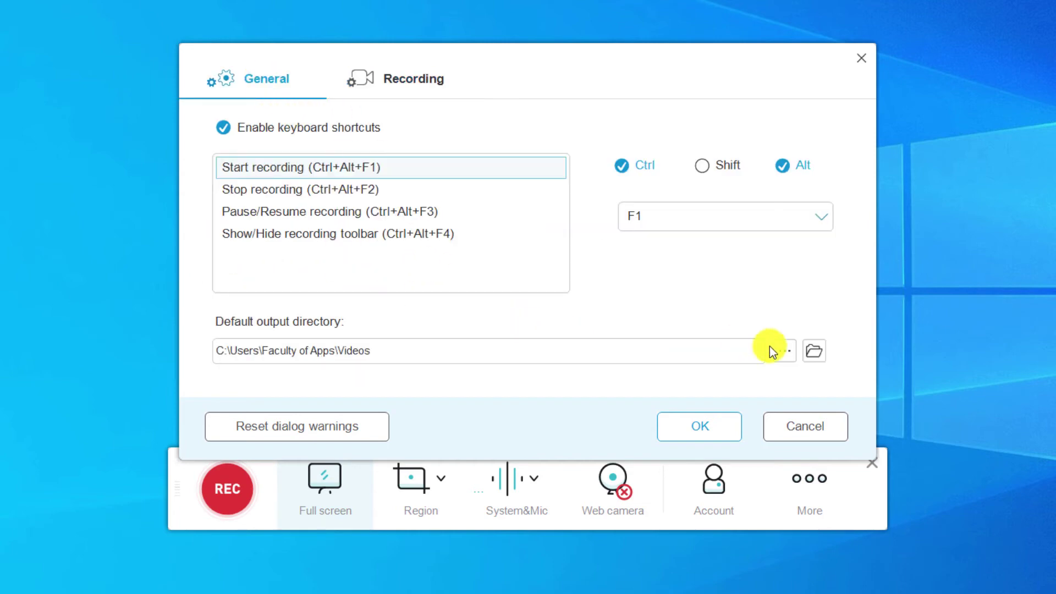
left_click(785, 352)
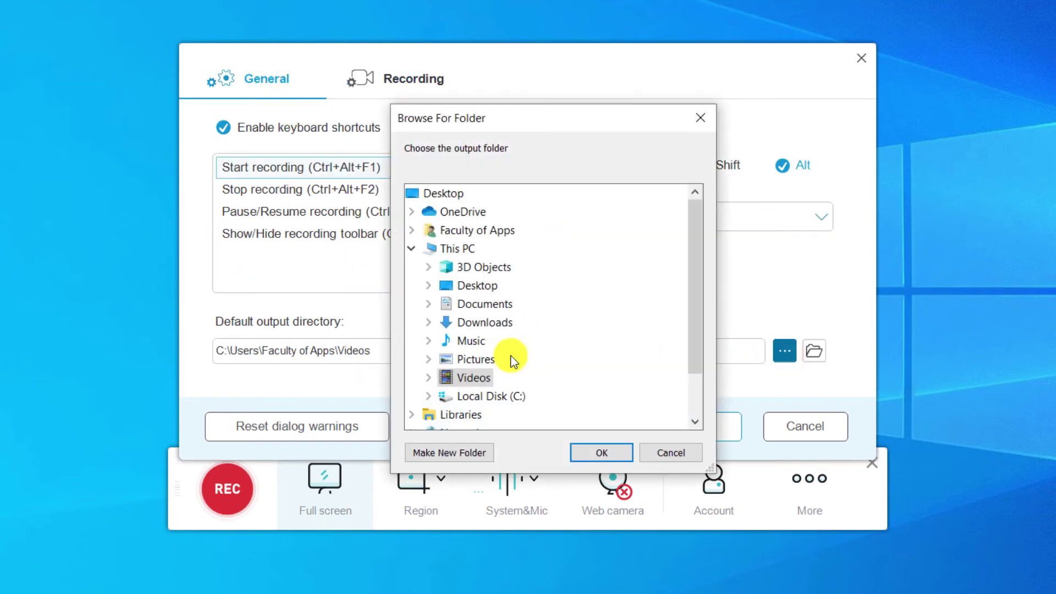
left_click(481, 383)
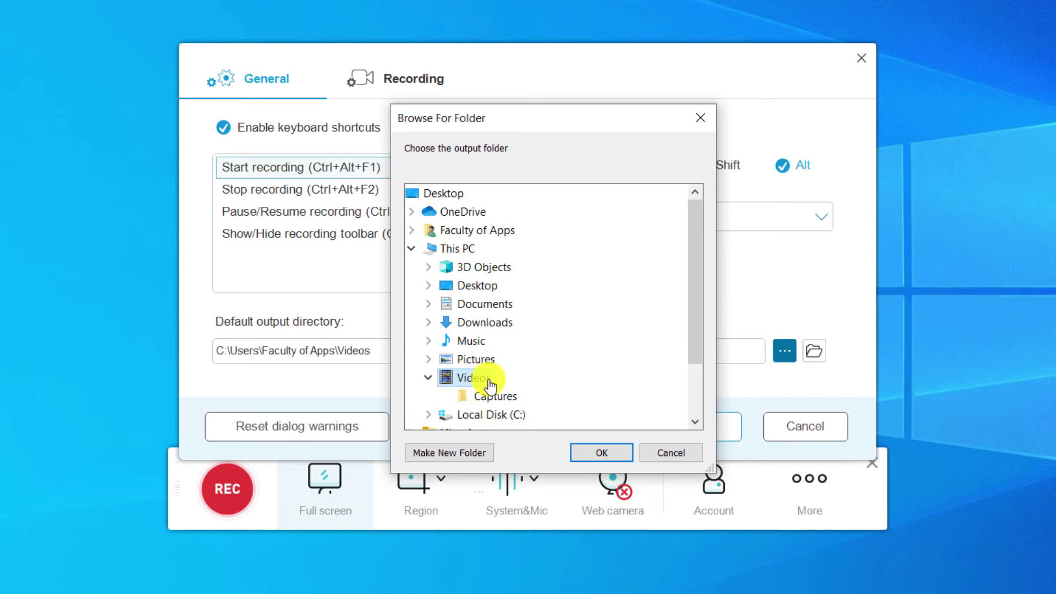
left_click(601, 453)
left_click(682, 421)
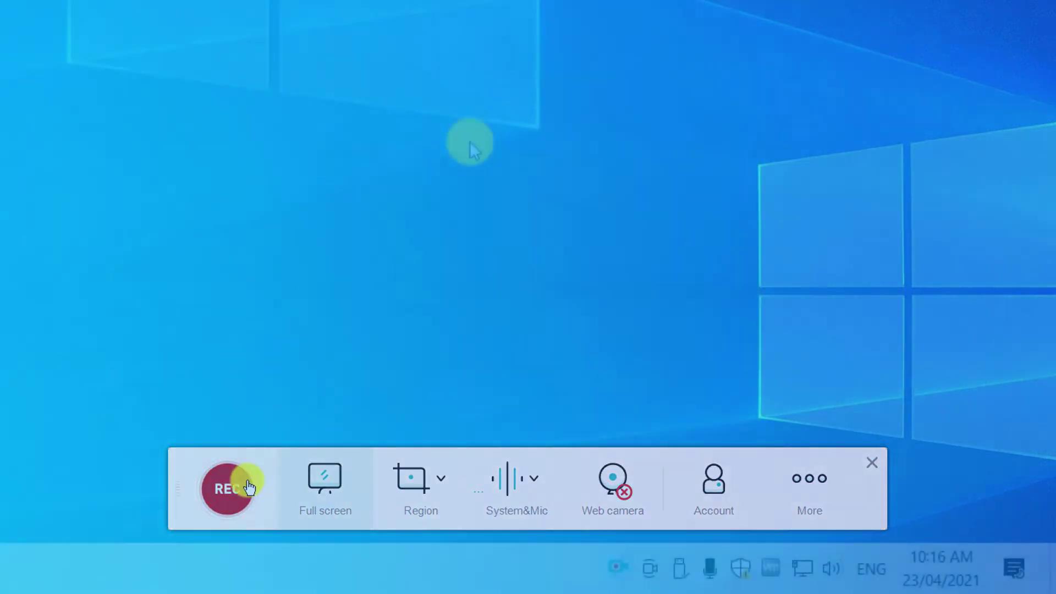
Step: Start the full-screen recording with the Apowersoft recorder and stop it from its system tray commands
left_click(228, 488)
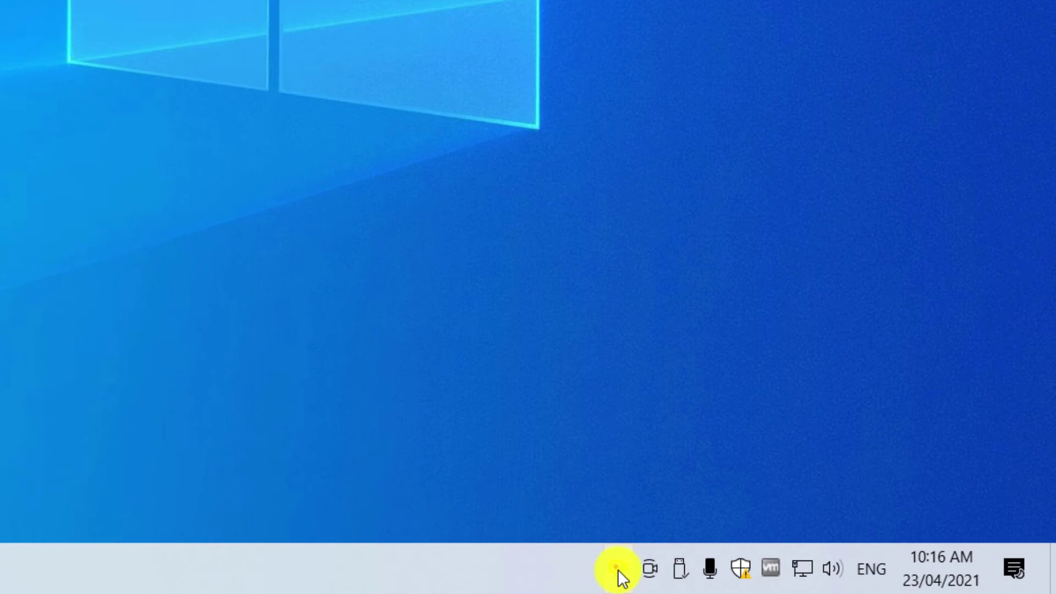
right_click(618, 570)
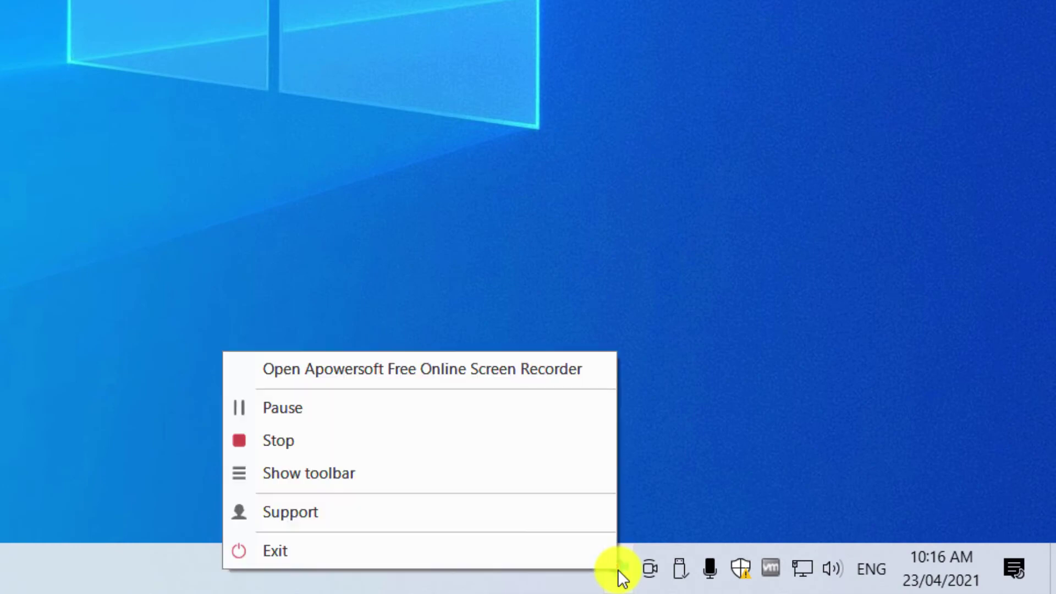
left_click(300, 439)
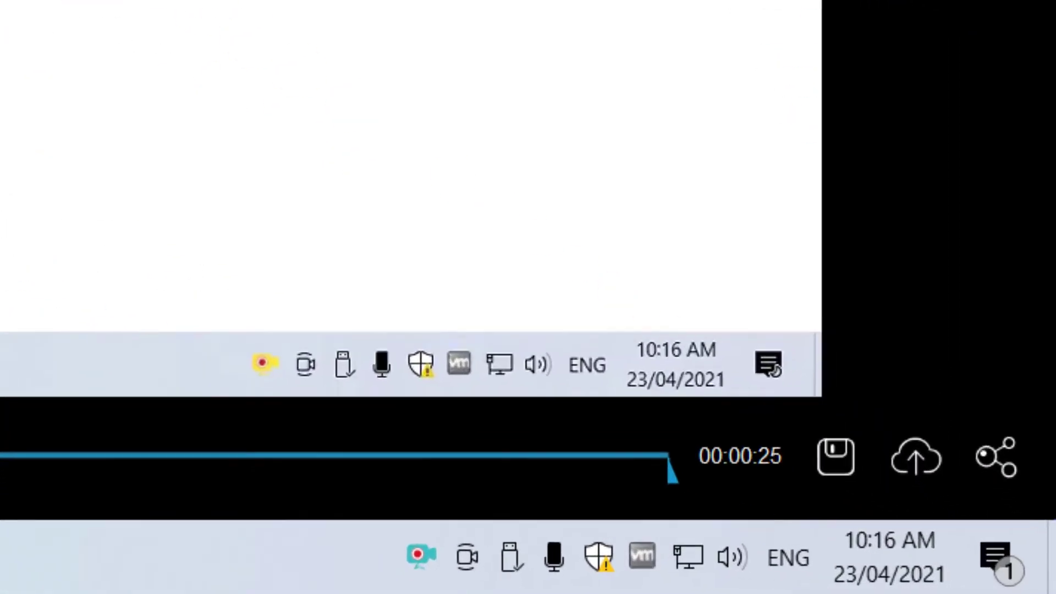
Step: Open the save options for the finished Apowersoft recording
left_click(821, 457)
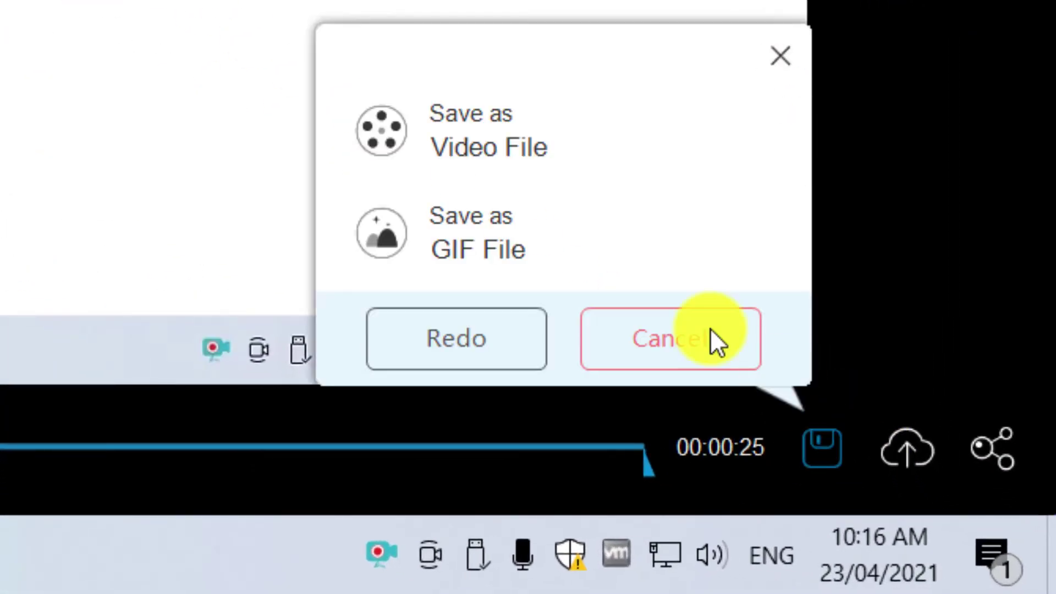